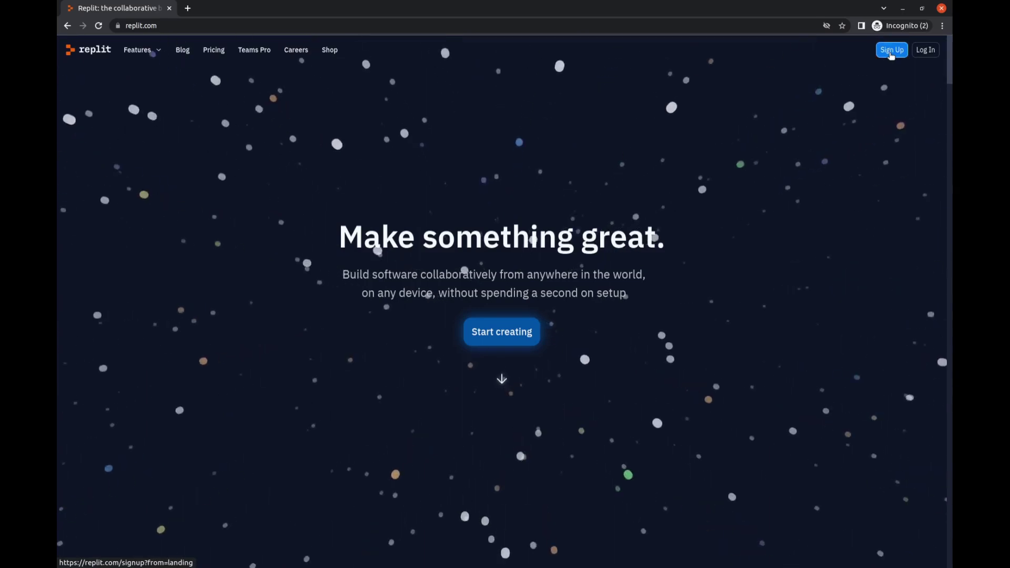
Start Sign Up and focus the Password field on the Create a Replit account form
click(891, 49)
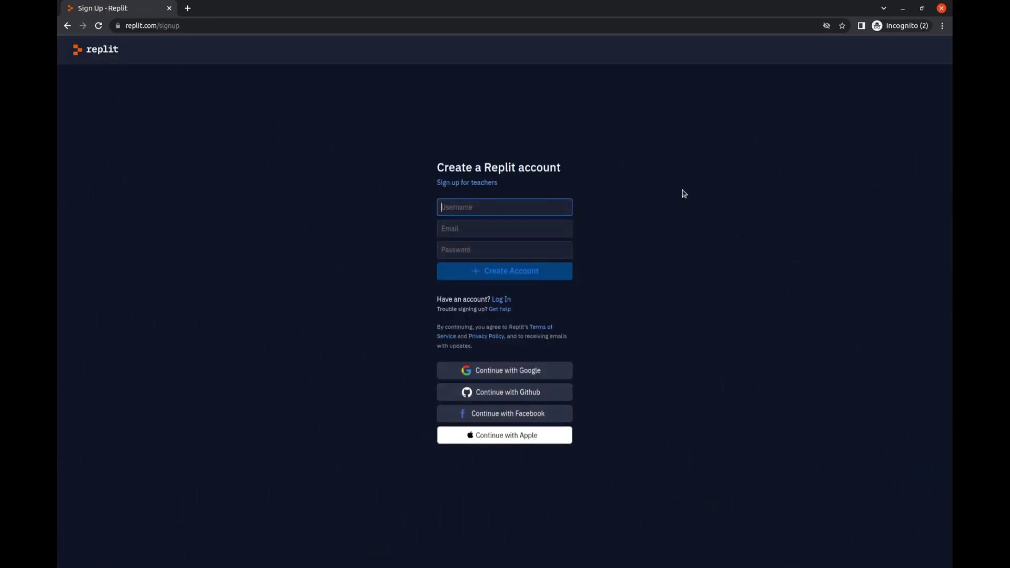
click(520, 251)
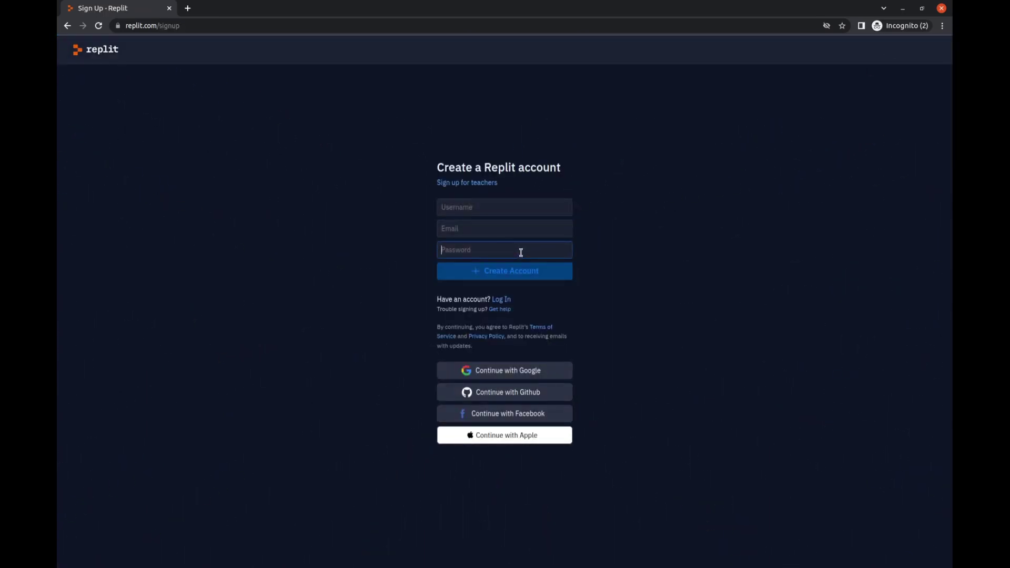